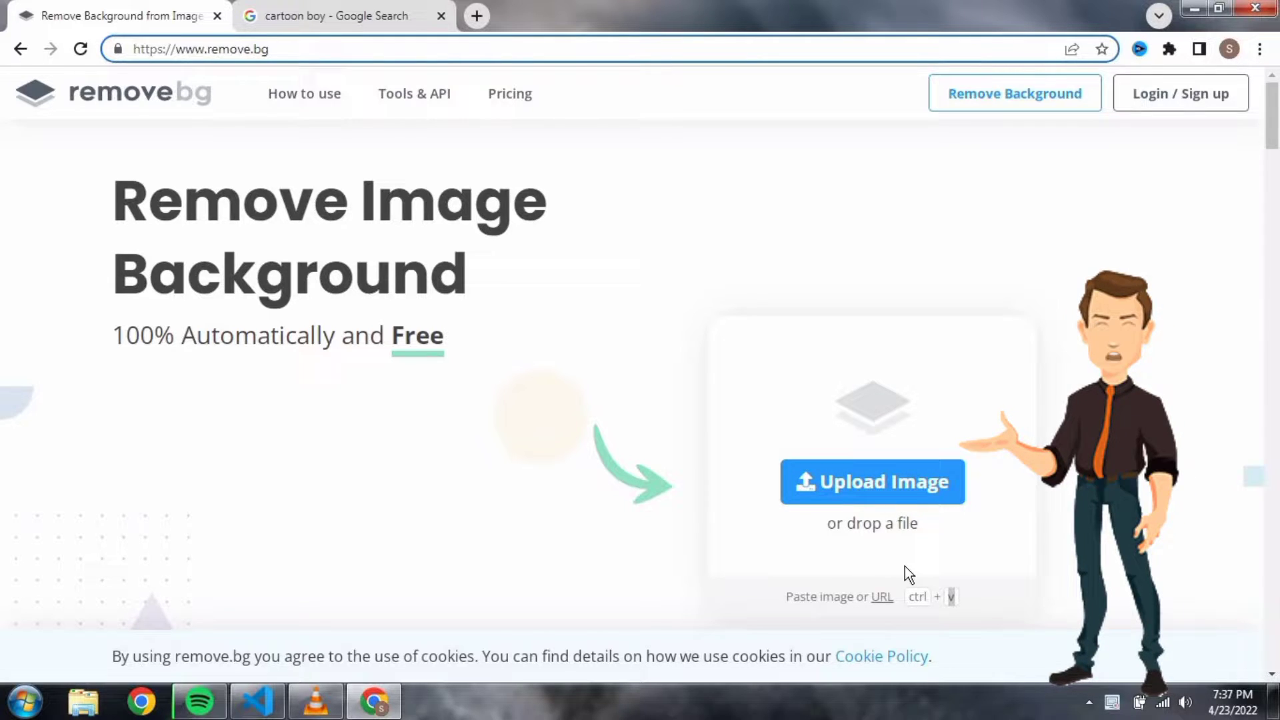
Open the first cartoon boy result's Pinterest page in a new tab and copy its image.
{"action": "left_click", "coordinate": [318, 12]}
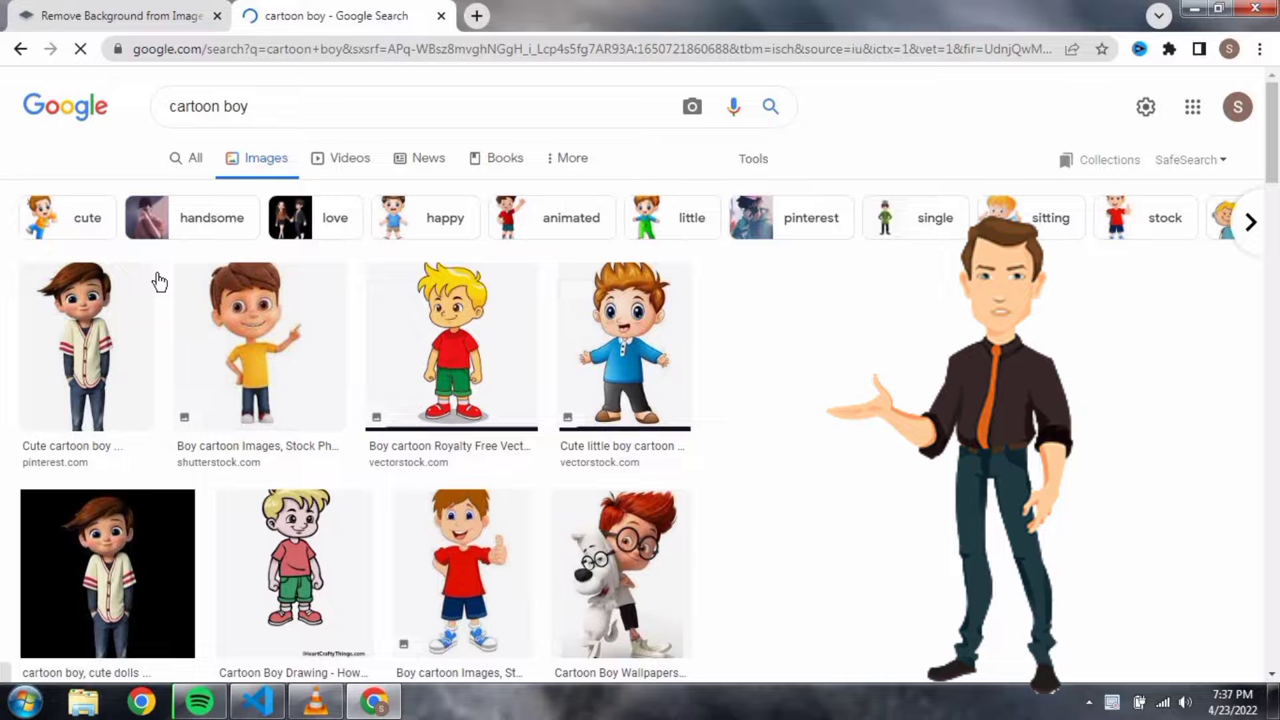
{"action": "right_click", "coordinate": [937, 122]}
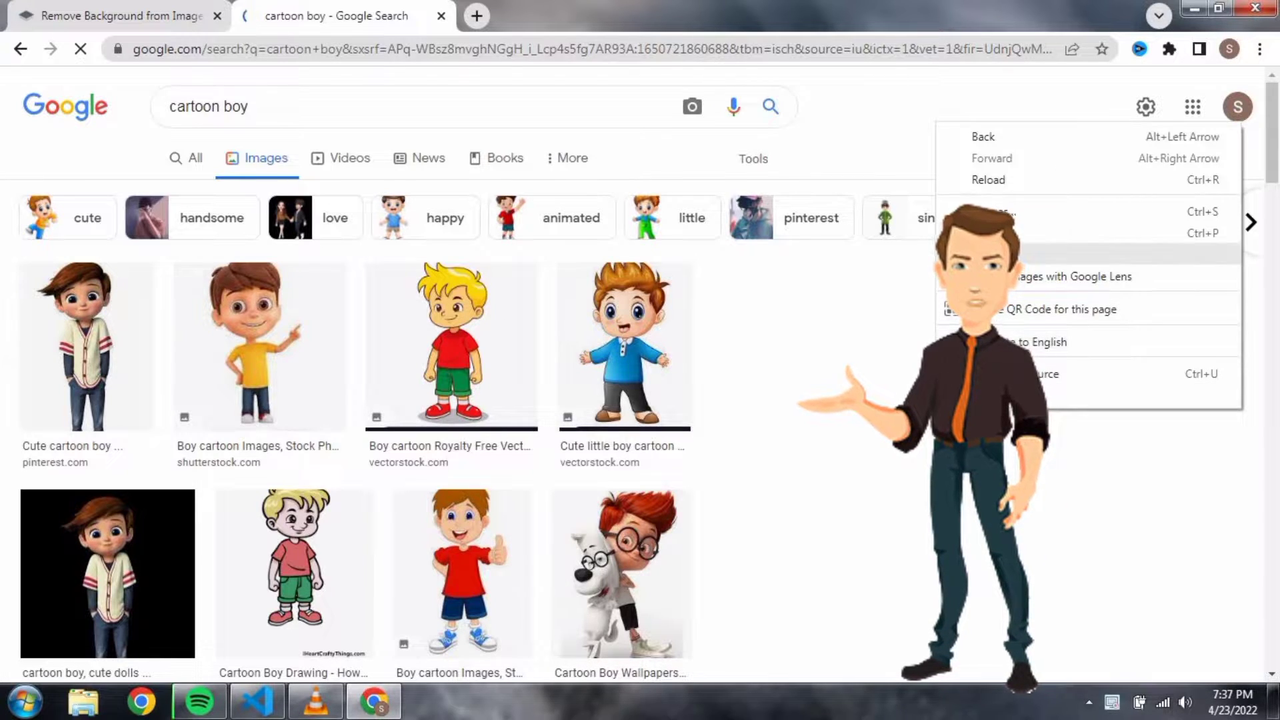
{"action": "left_click", "coordinate": [338, 372]}
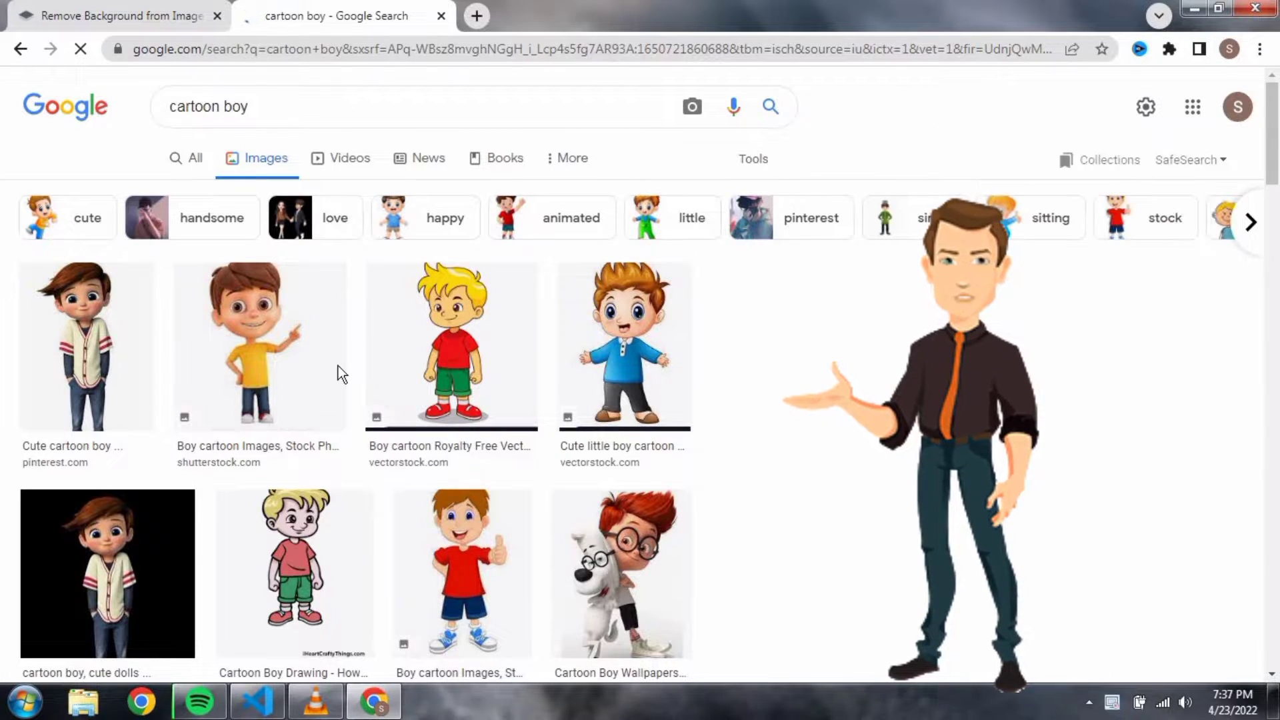
{"action": "left_click", "coordinate": [97, 373]}
{"action": "right_click", "coordinate": [97, 373]}
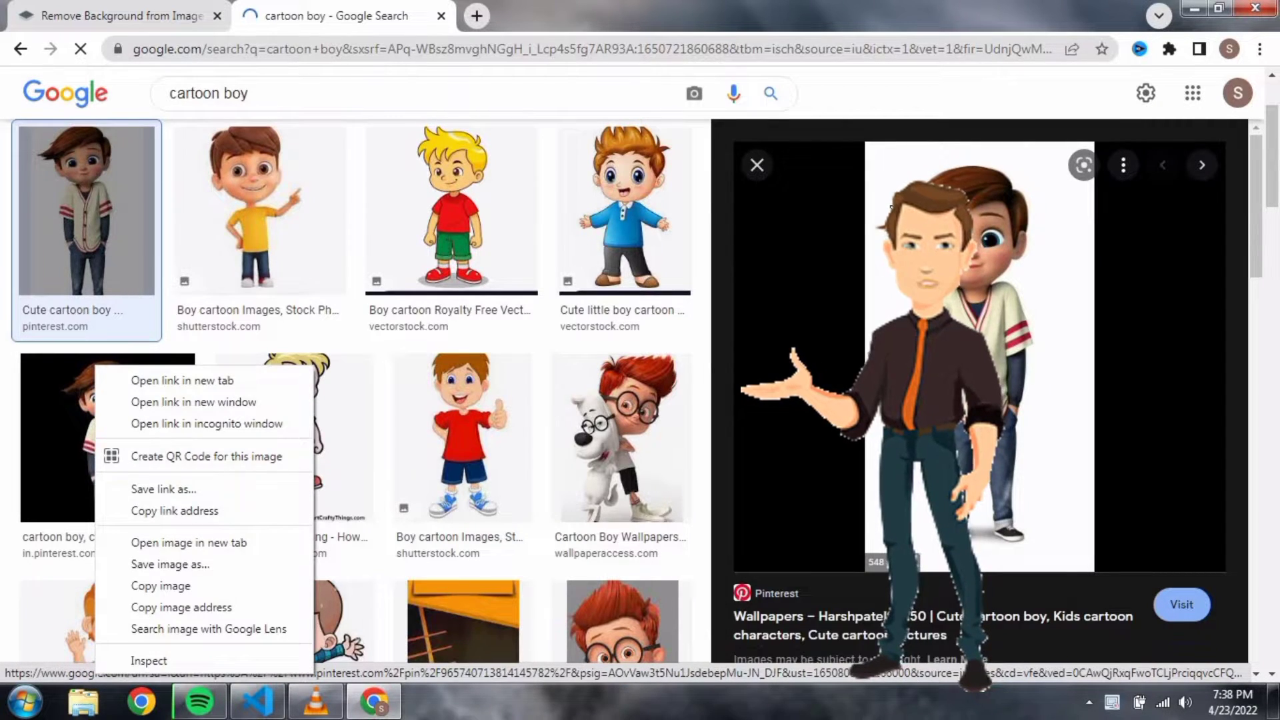
{"action": "left_click", "coordinate": [188, 542]}
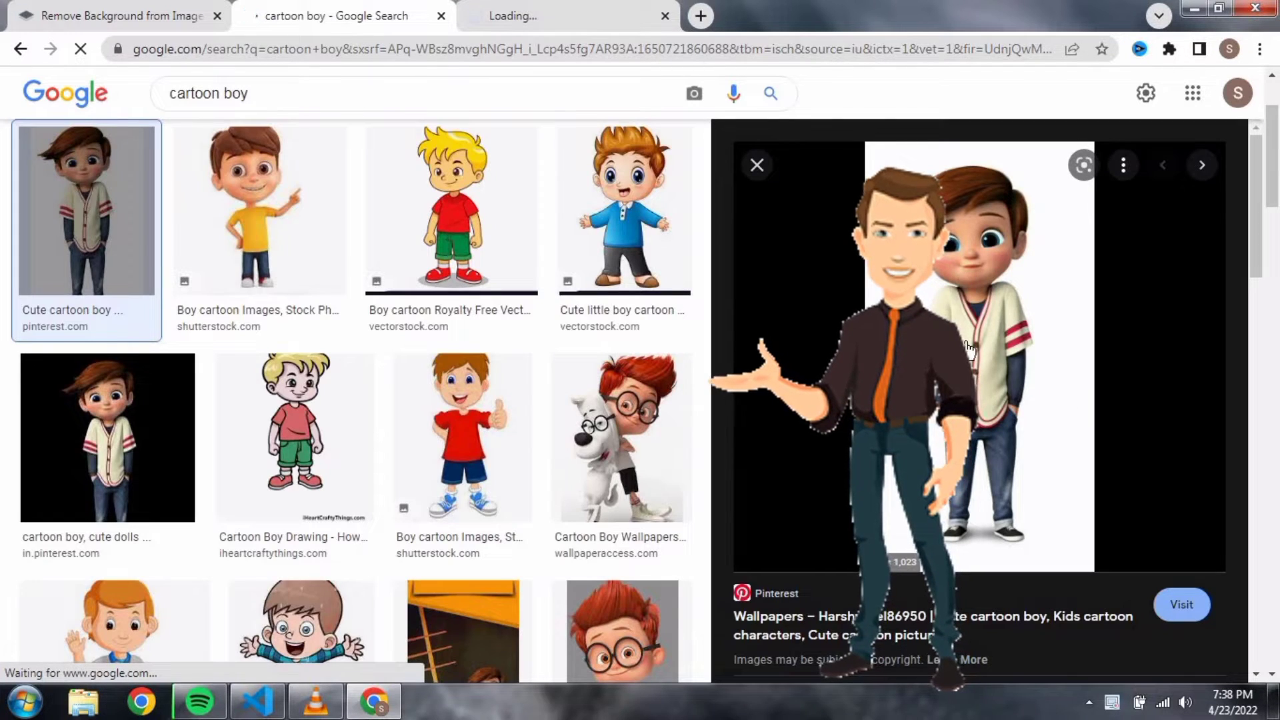
{"action": "right_click", "coordinate": [966, 350]}
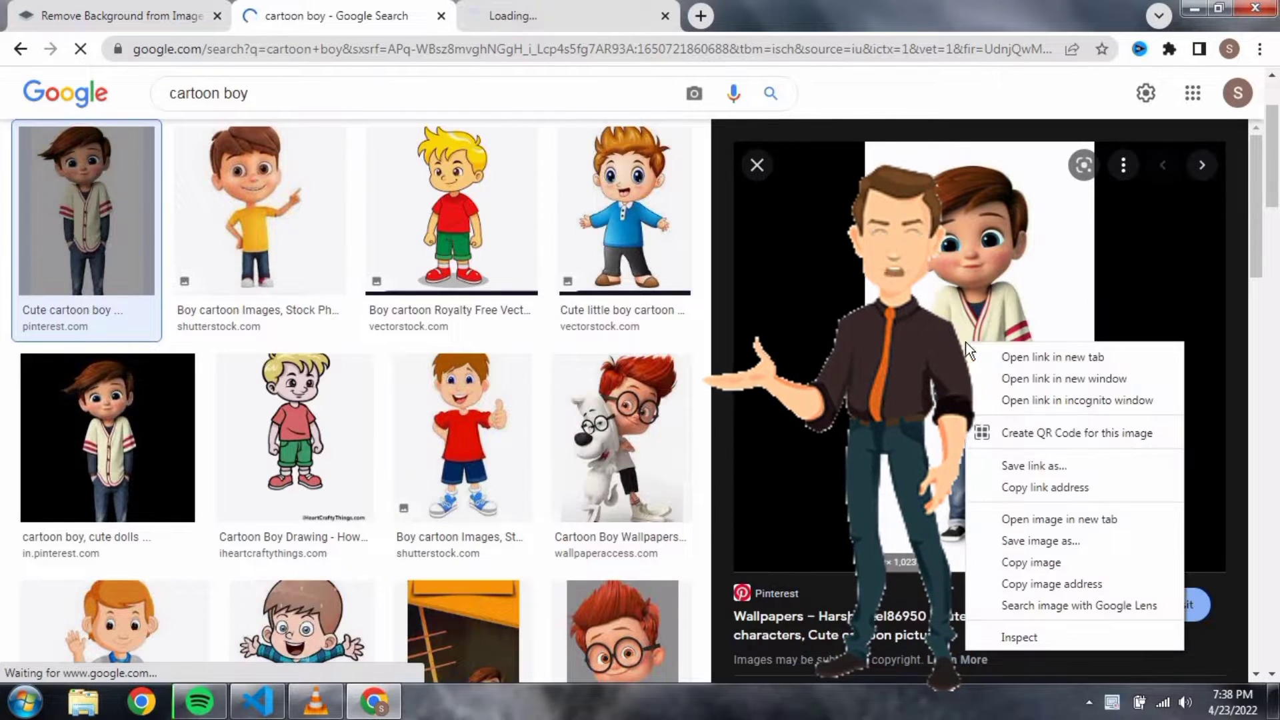
{"action": "left_click", "coordinate": [1041, 562]}
Submit the copied cartoon boy image to remove.bg and download the HD cutout.
{"action": "left_click", "coordinate": [63, 8]}
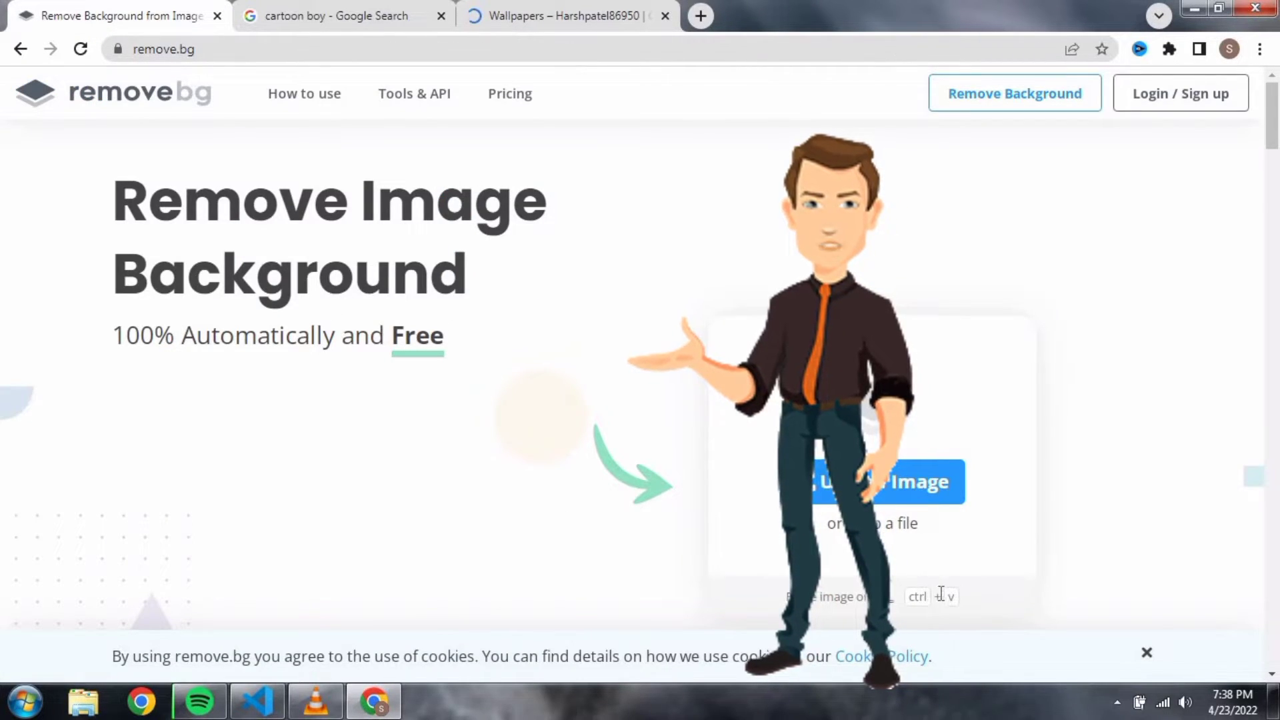
{"action": "left_click", "coordinate": [926, 549]}
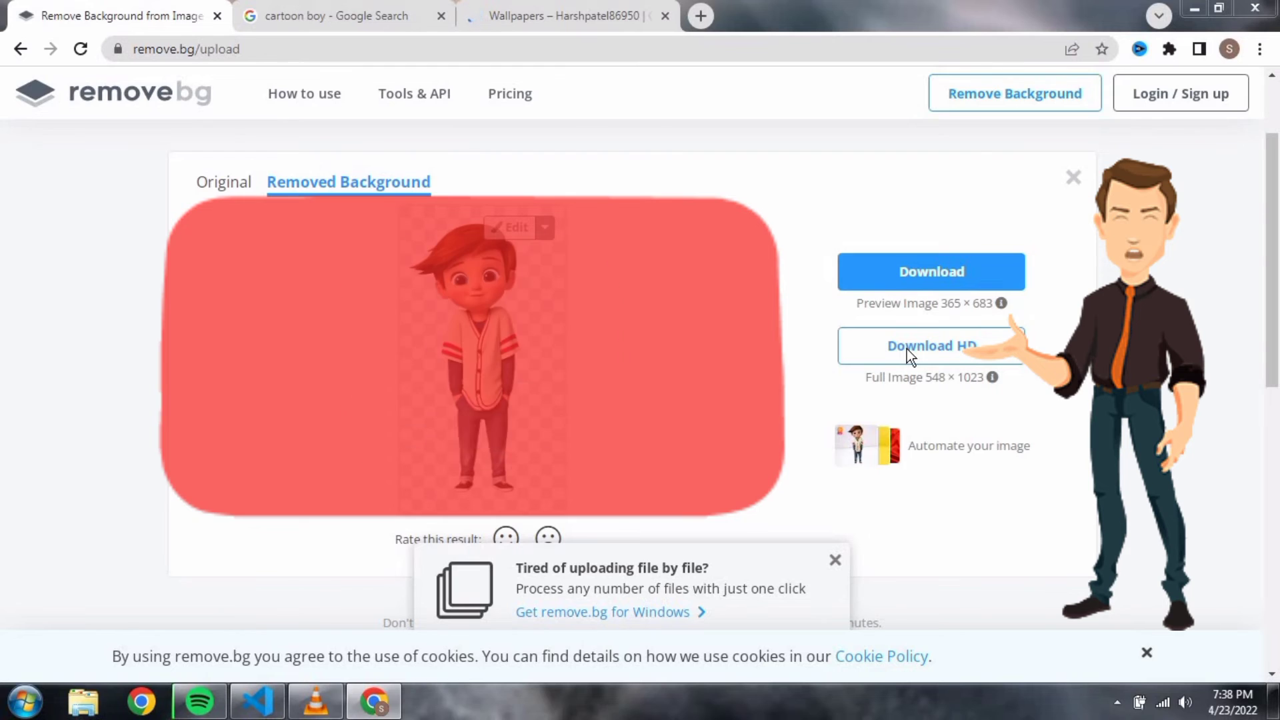
{"action": "left_click", "coordinate": [906, 349]}
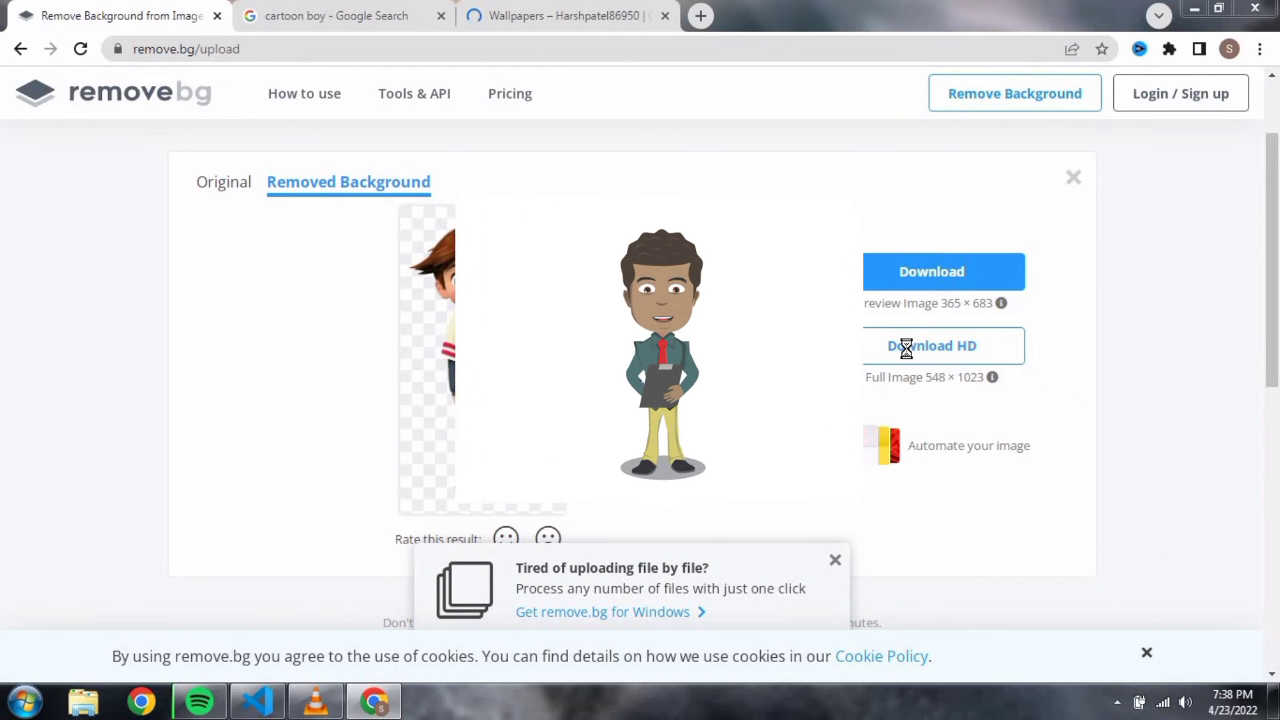